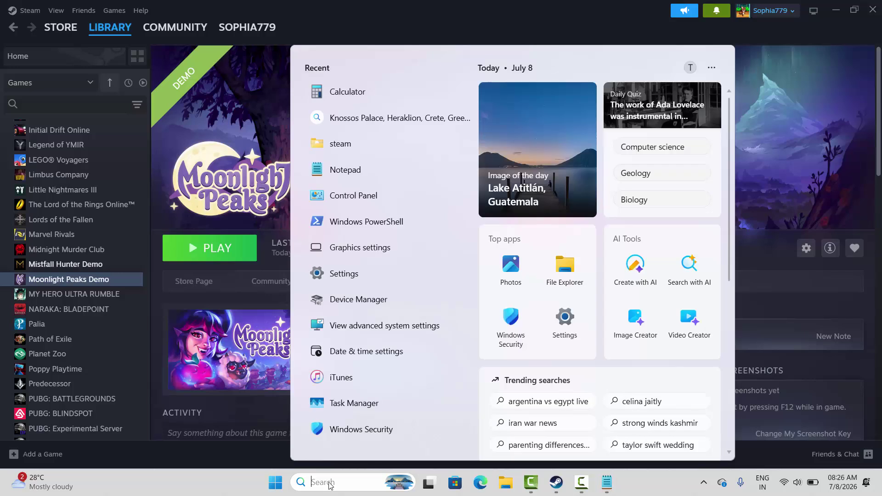
# Open Device Manager, search automatically for an updated Intel(R) UHD Graphics driver, and close it.
pyautogui.click(348, 302)
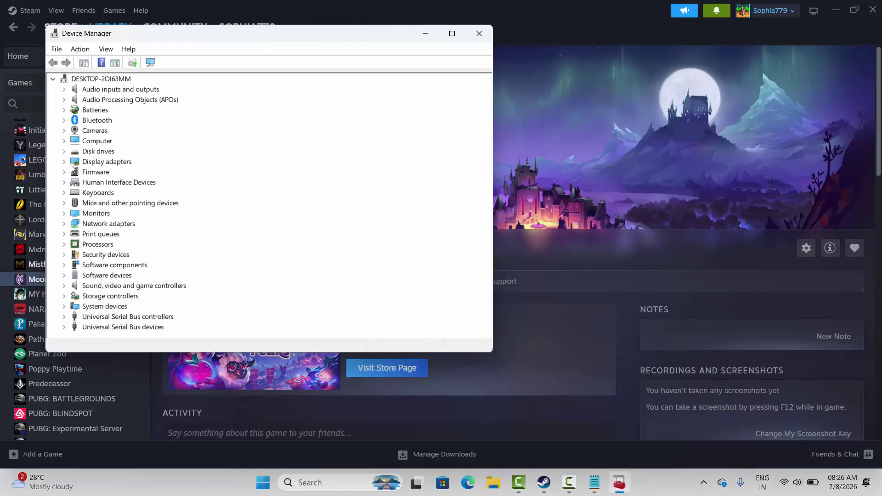
pyautogui.click(63, 162)
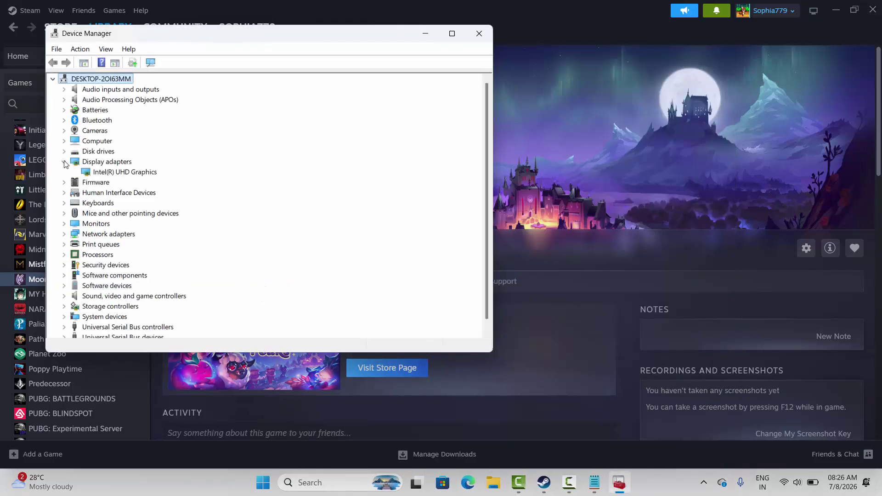
pyautogui.rightClick(113, 172)
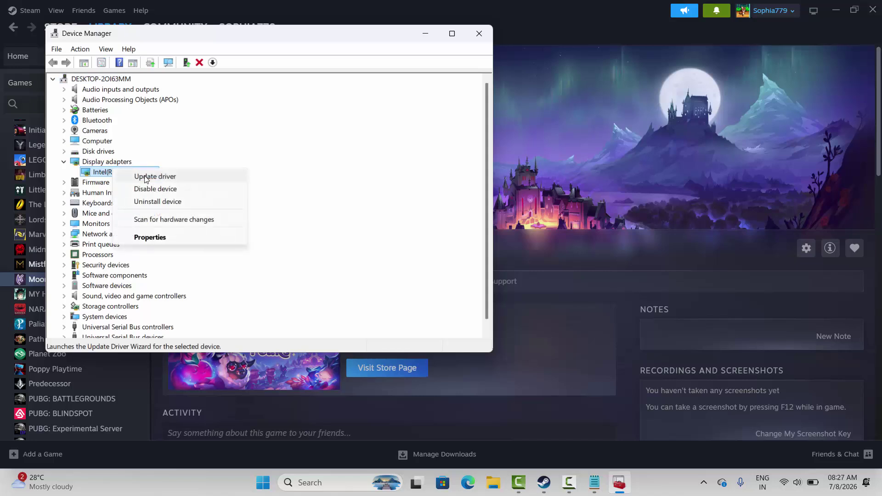
pyautogui.click(150, 176)
pyautogui.click(270, 163)
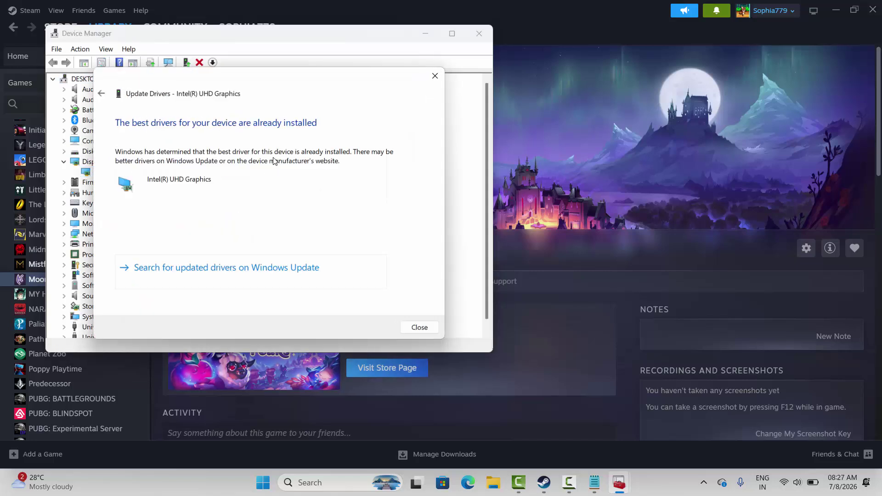
pyautogui.click(434, 76)
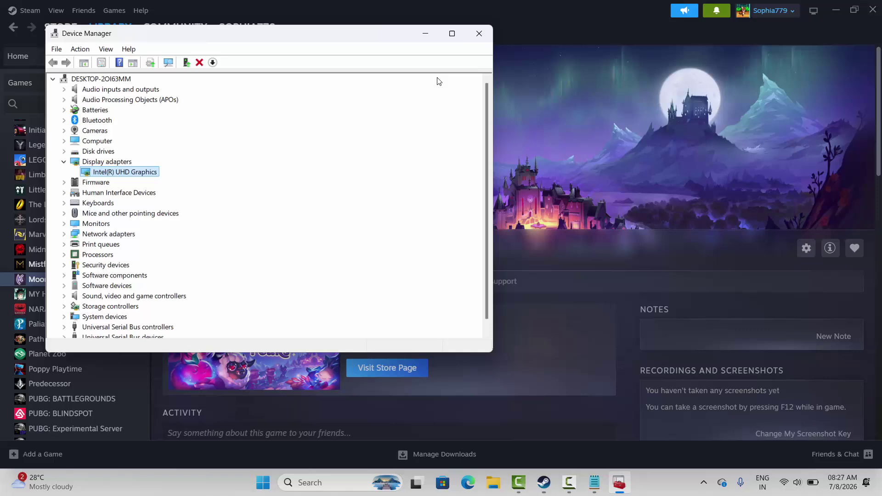
pyautogui.click(477, 36)
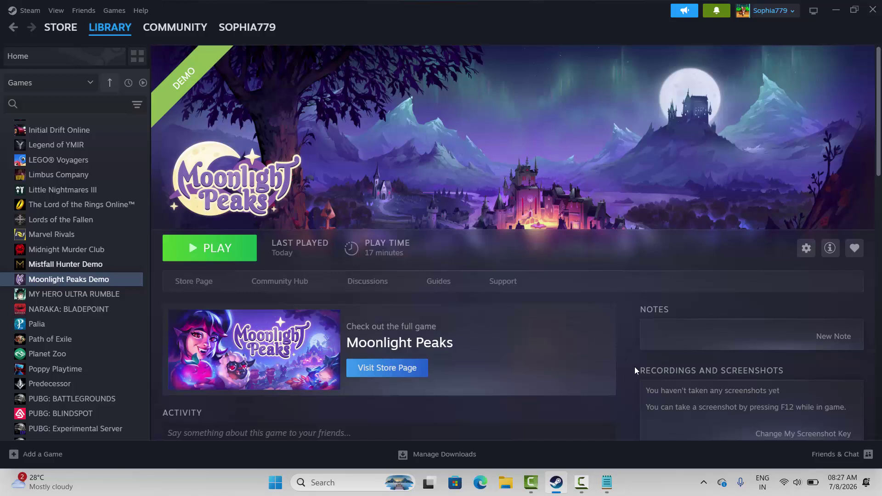
# View the Installed Files properties of Moonlight Peaks Demo, which hold the file integrity verification option, and close them.
pyautogui.rightClick(67, 280)
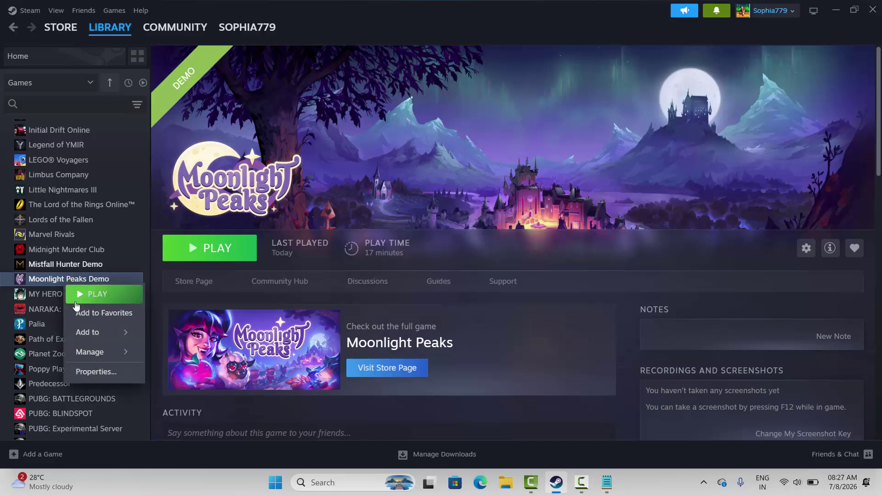
pyautogui.click(98, 376)
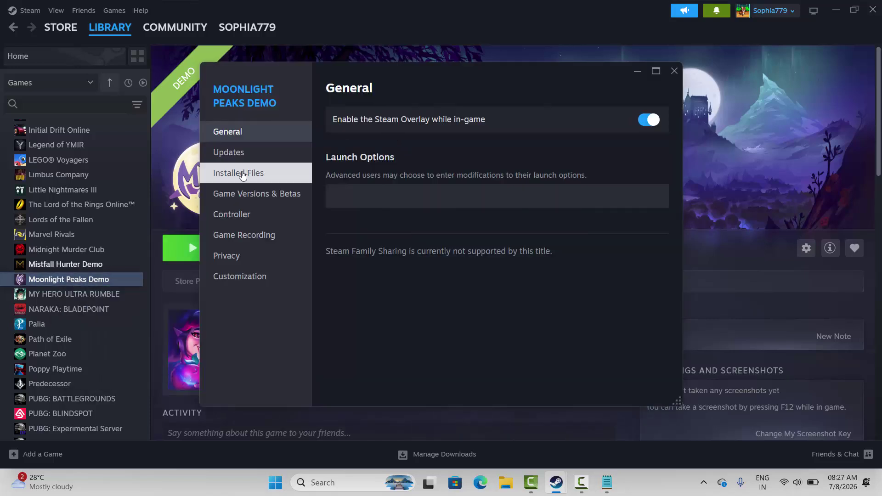
pyautogui.click(238, 173)
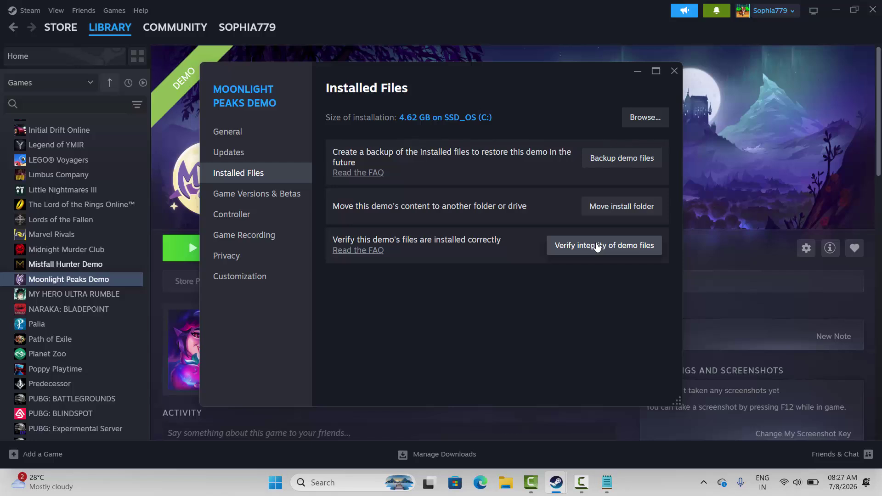
pyautogui.click(672, 71)
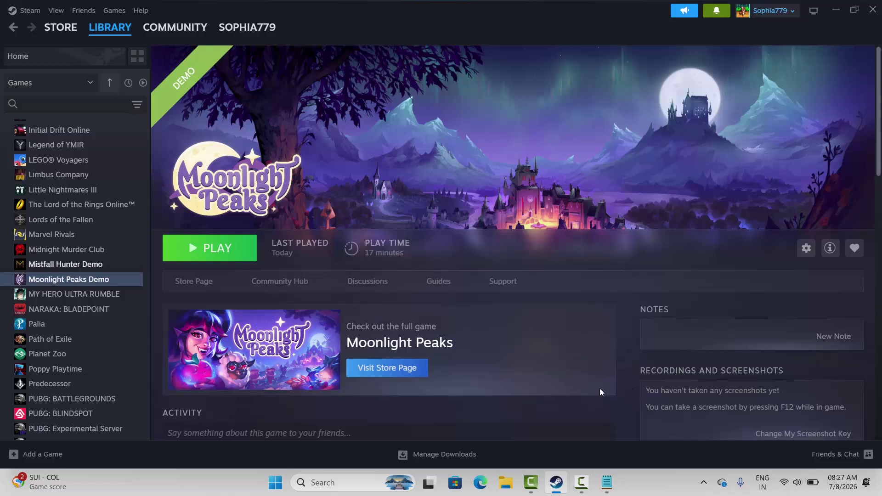
# Browse to the Moonlight Peaks Demo install folder and open the compatibility properties of the Moonlight Peaks application.
pyautogui.rightClick(68, 283)
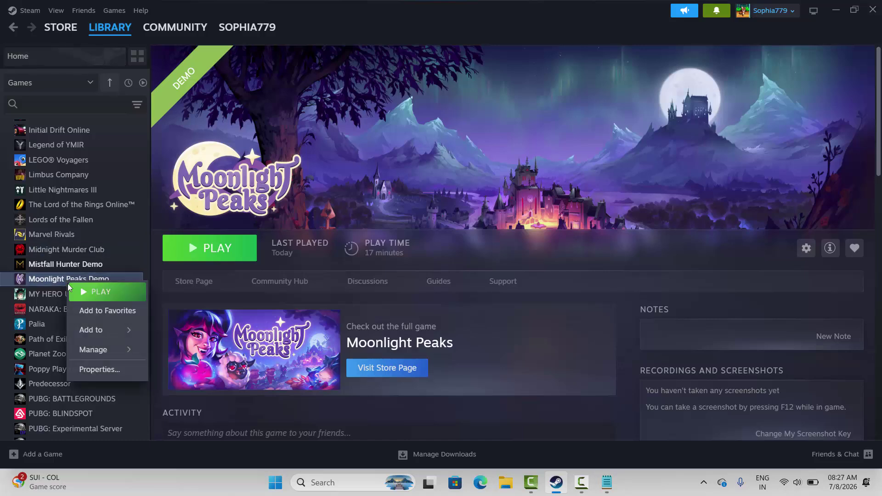
pyautogui.click(186, 262)
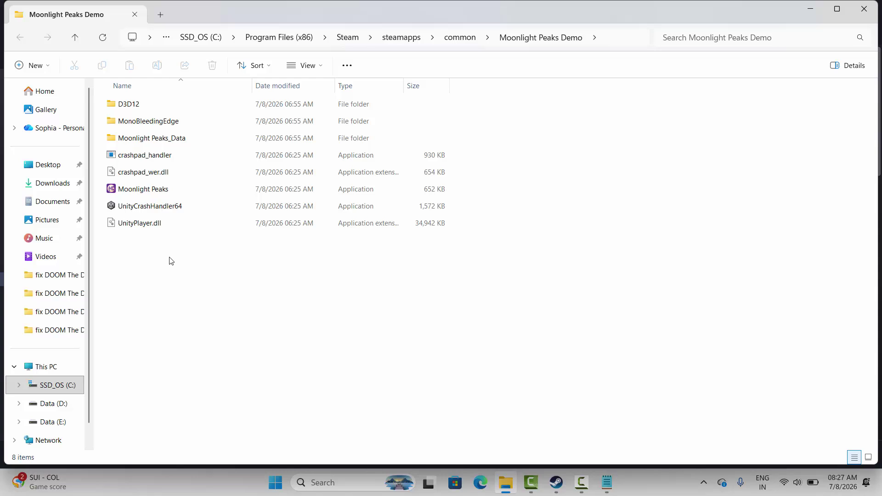
pyautogui.click(149, 192)
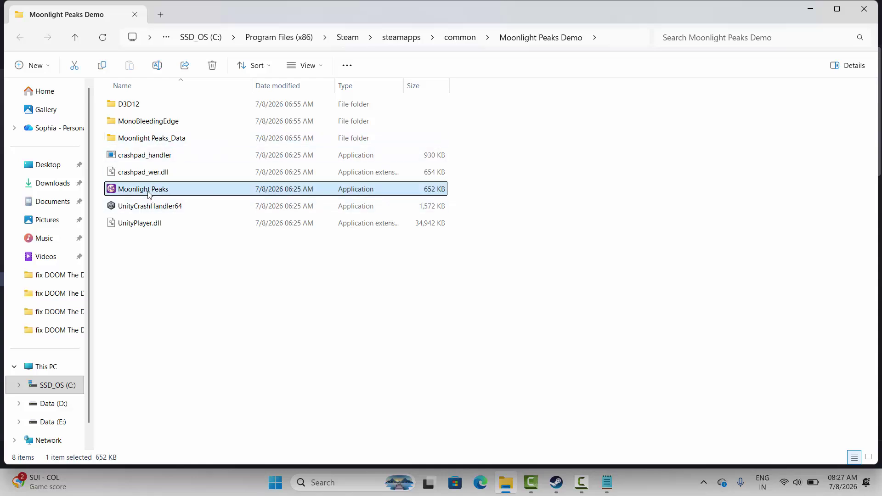
pyautogui.rightClick(151, 197)
pyautogui.click(198, 339)
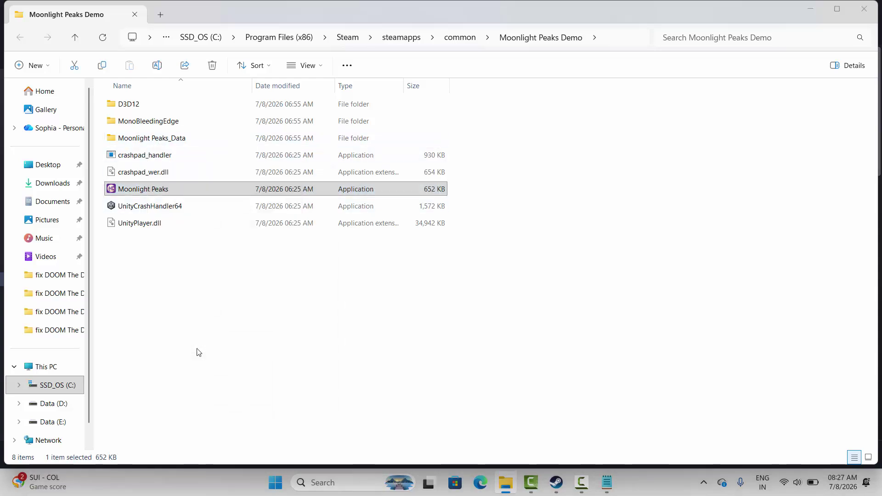
pyautogui.click(237, 182)
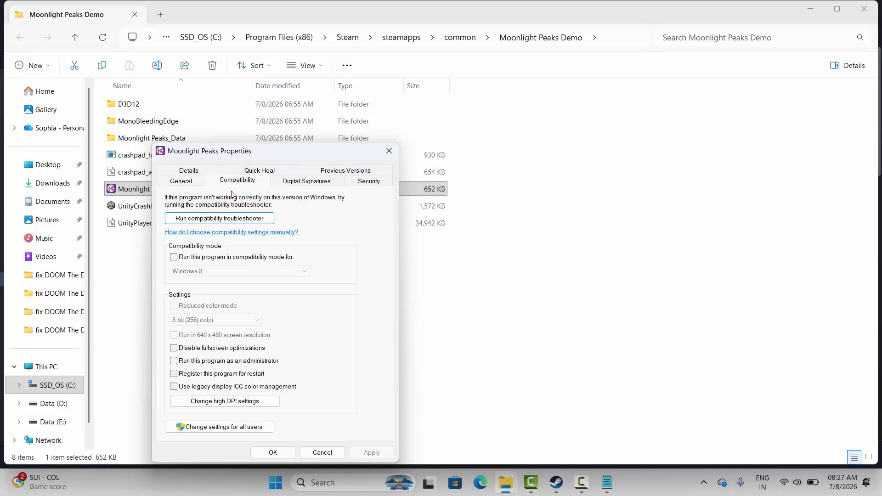
# Set the application to run as an administrator and in compatibility mode for Windows 8.
pyautogui.click(174, 361)
pyautogui.click(177, 258)
pyautogui.click(294, 274)
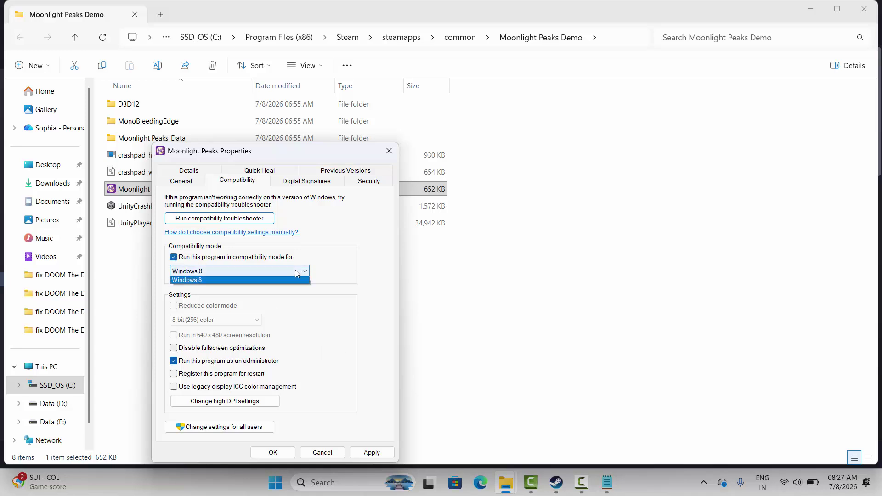
pyautogui.click(295, 274)
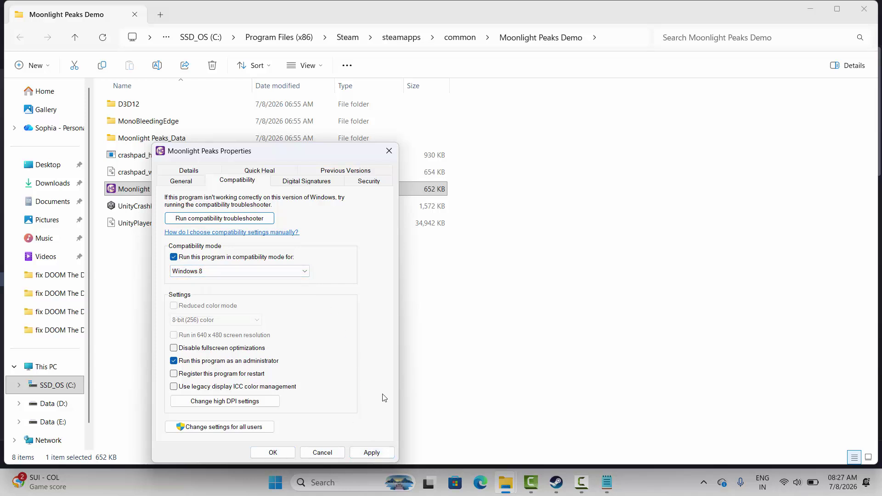
# Clear the compatibility mode, fullscreen optimizations and administrator options, and close the application's properties and the game folder.
pyautogui.click(221, 349)
pyautogui.click(256, 258)
pyautogui.click(251, 349)
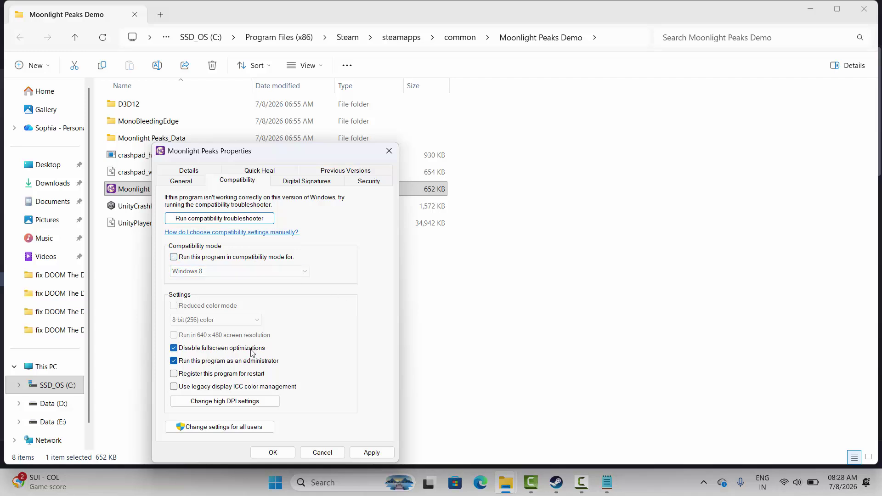
pyautogui.click(258, 363)
pyautogui.click(370, 452)
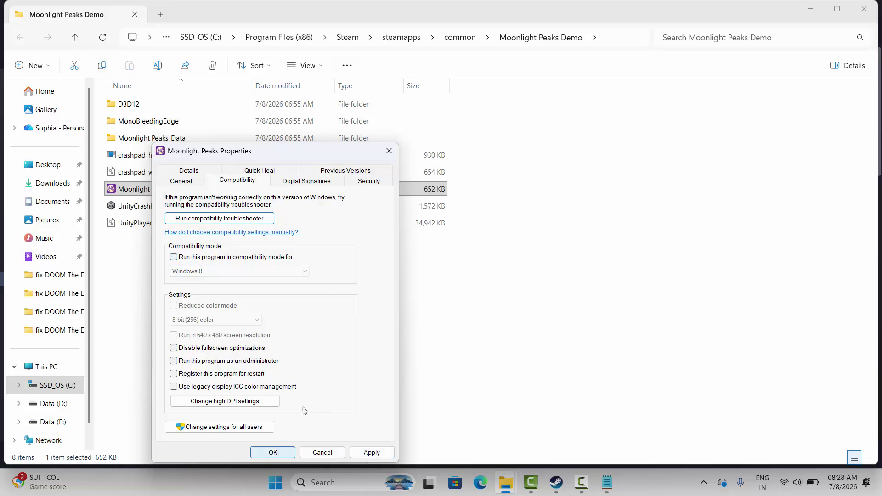
pyautogui.click(389, 150)
pyautogui.click(865, 8)
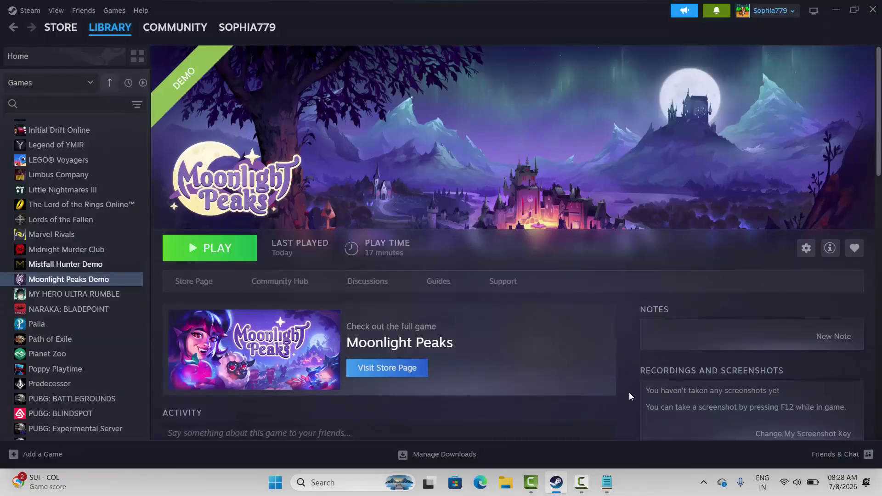
# Start a check for Windows updates in the Windows Settings app and close it.
pyautogui.click(325, 482)
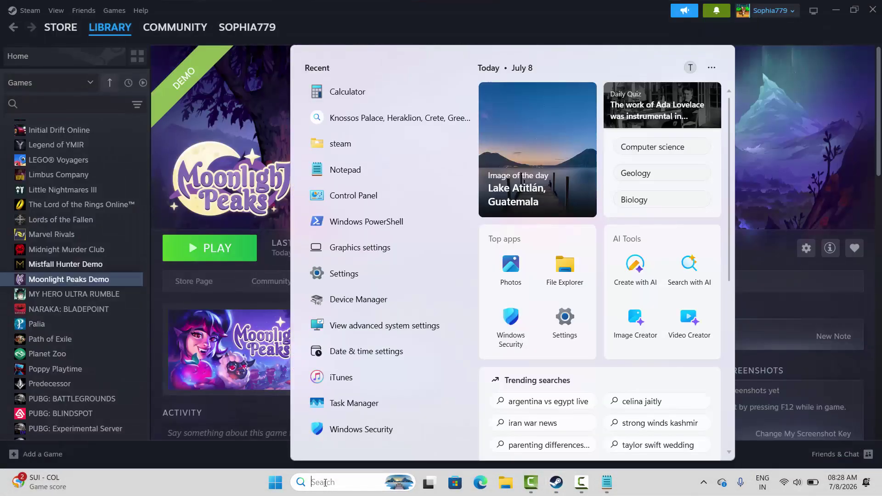
pyautogui.click(343, 273)
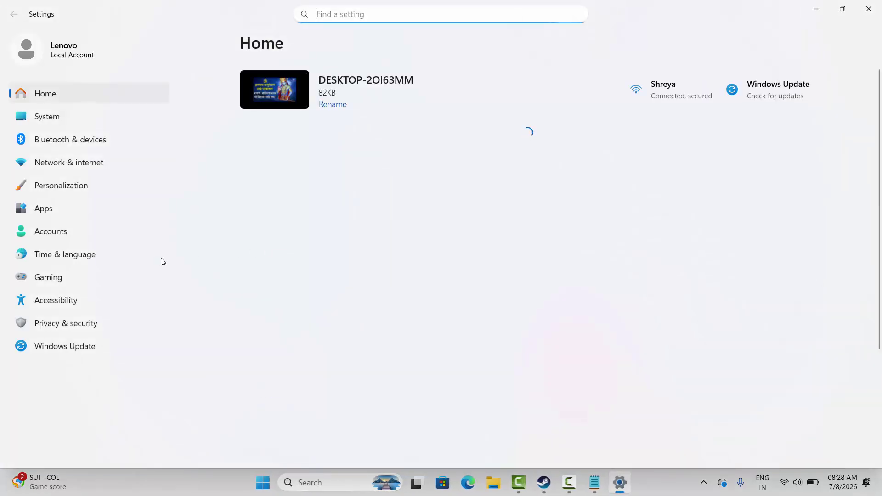
pyautogui.click(73, 348)
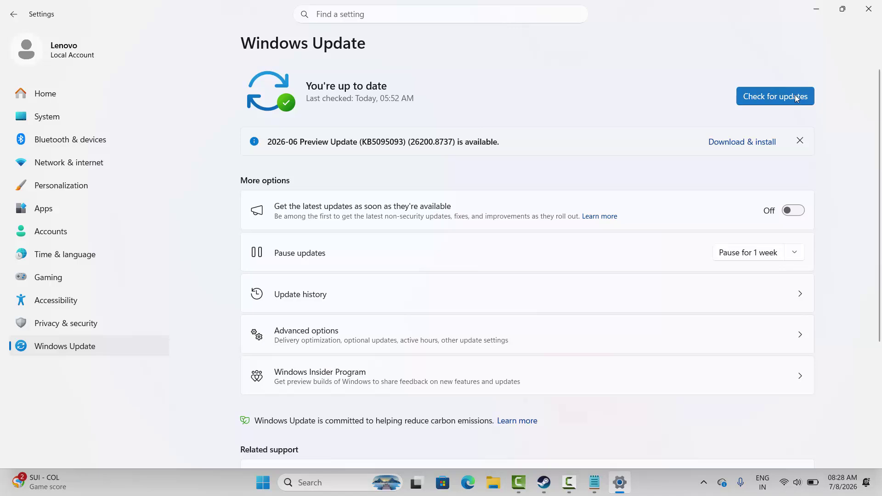
pyautogui.click(797, 97)
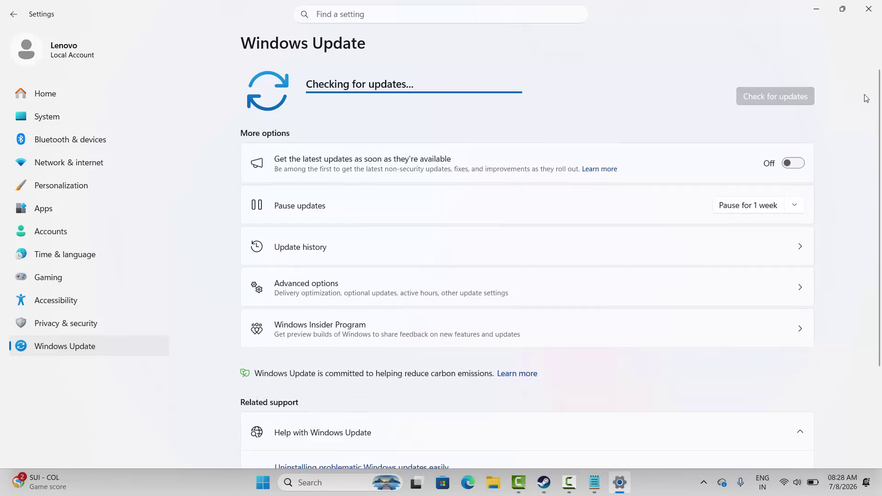
pyautogui.click(868, 9)
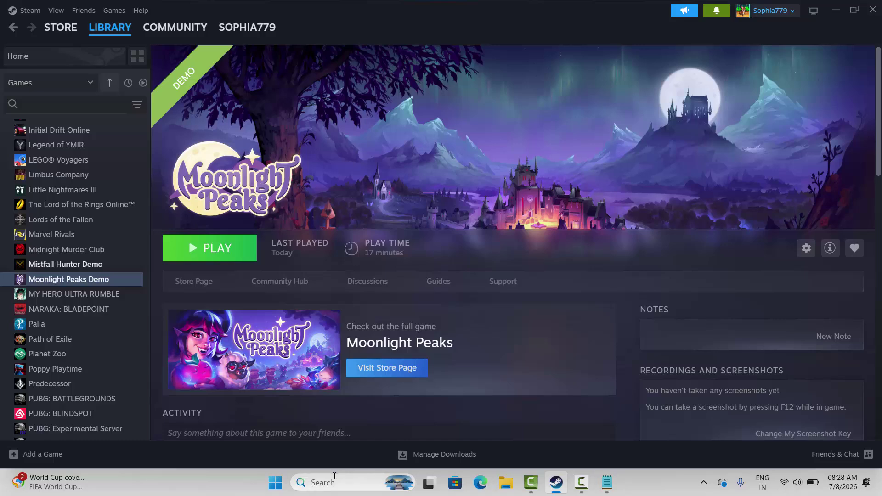
# Open the list of apps allowed through the firewall from Windows Security and unlock its settings for changes.
pyautogui.click(321, 482)
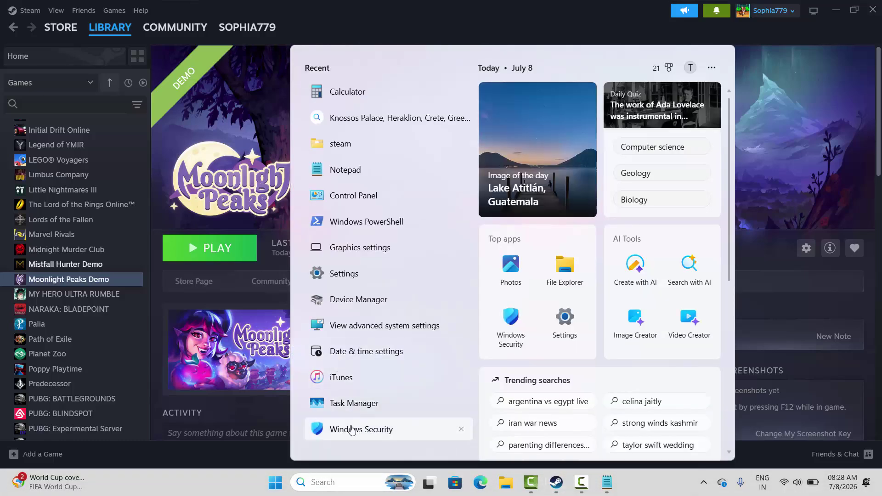
pyautogui.click(353, 428)
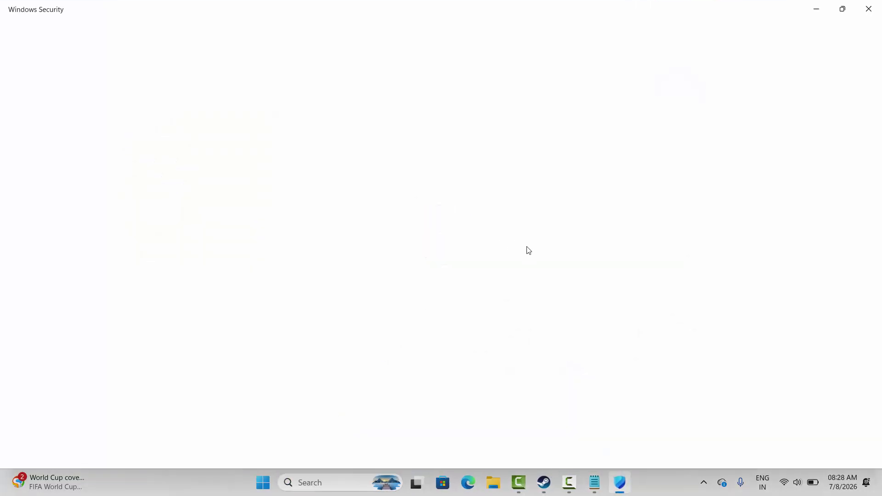
pyautogui.click(522, 200)
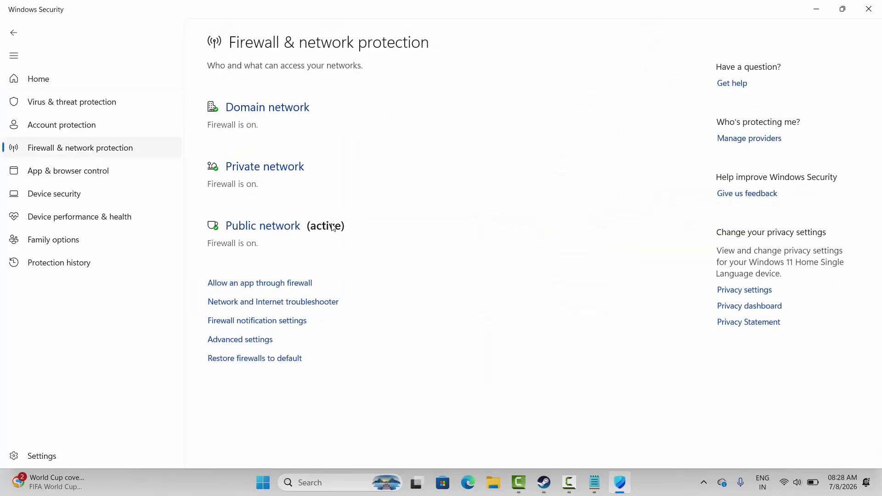
pyautogui.click(273, 289)
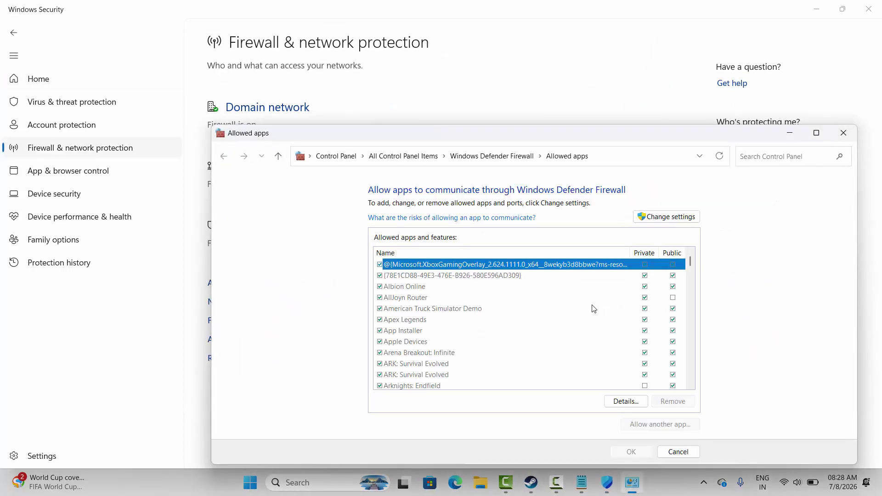
pyautogui.click(667, 216)
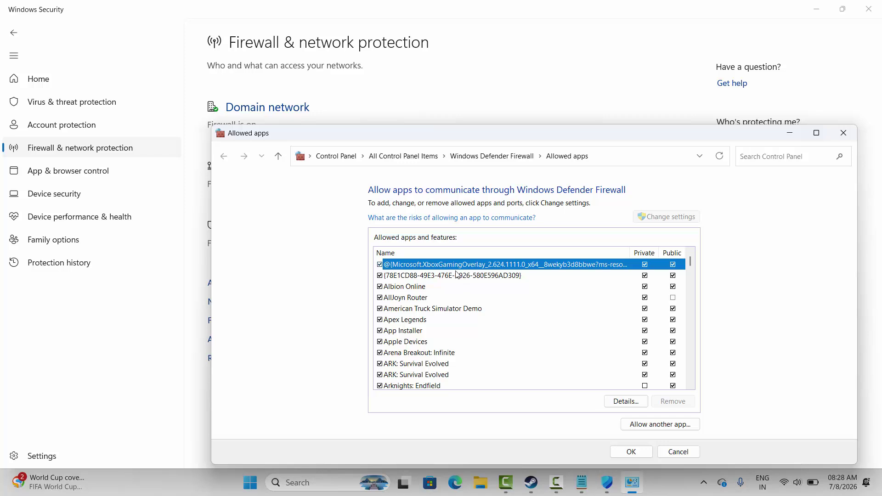
# Find and select Moonlight Peaks Demo in the list of apps allowed through Windows Defender Firewall.
pyautogui.scroll(-20, 472, 326)
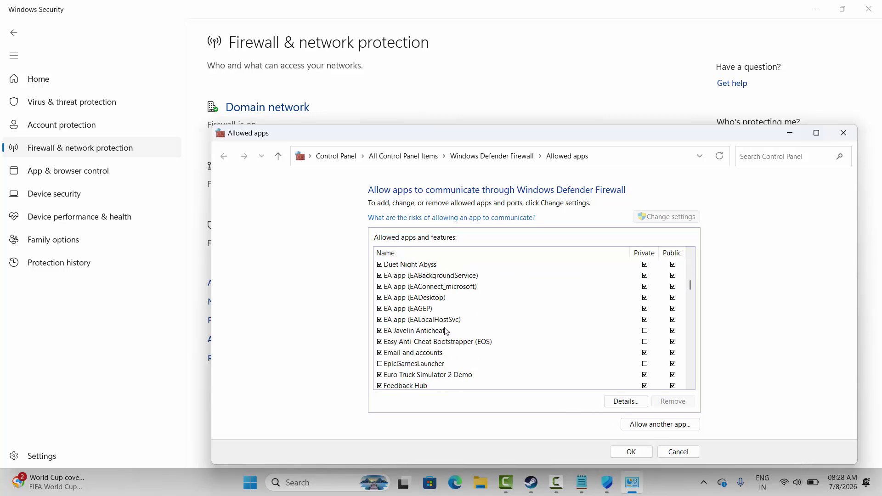
pyautogui.scroll(-15, 454, 324)
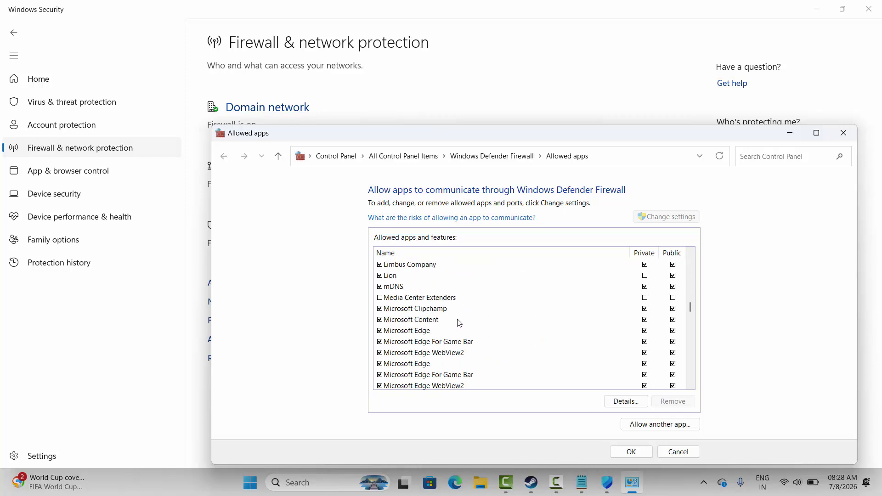
pyautogui.scroll(-2, 455, 324)
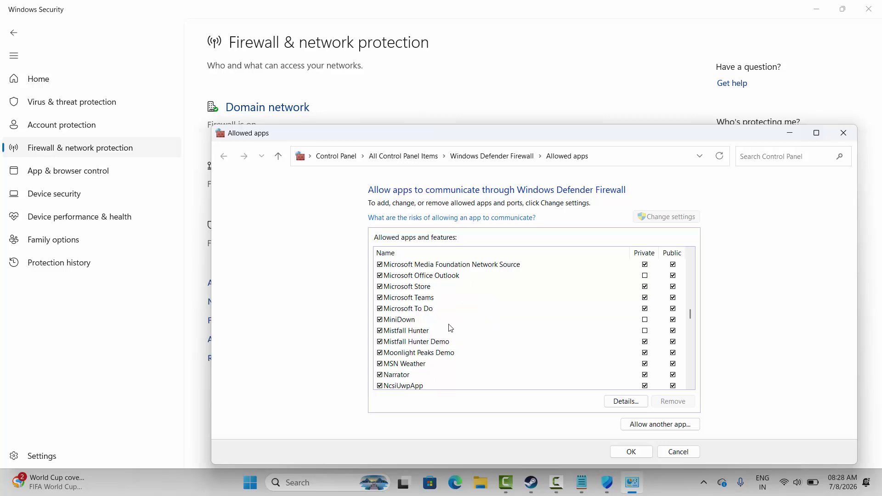
pyautogui.click(451, 353)
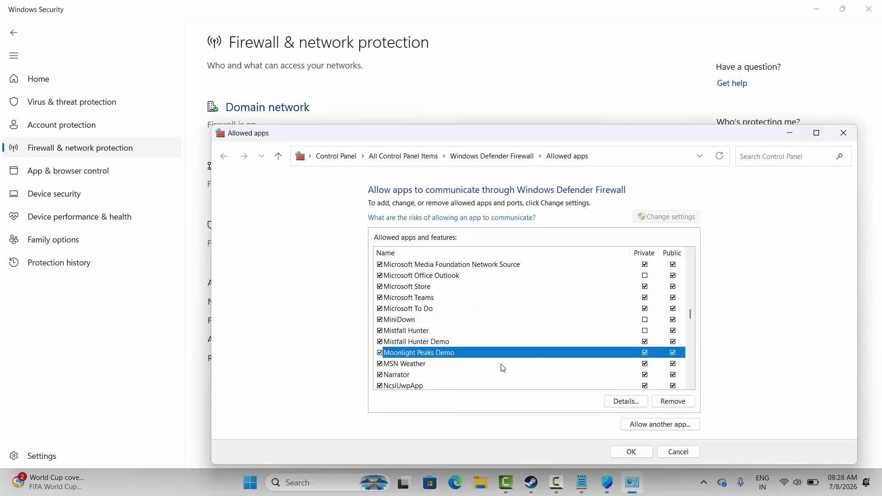
# Start adding another app to the firewall's allowed list, browse for its file, and cancel the addition.
pyautogui.click(660, 424)
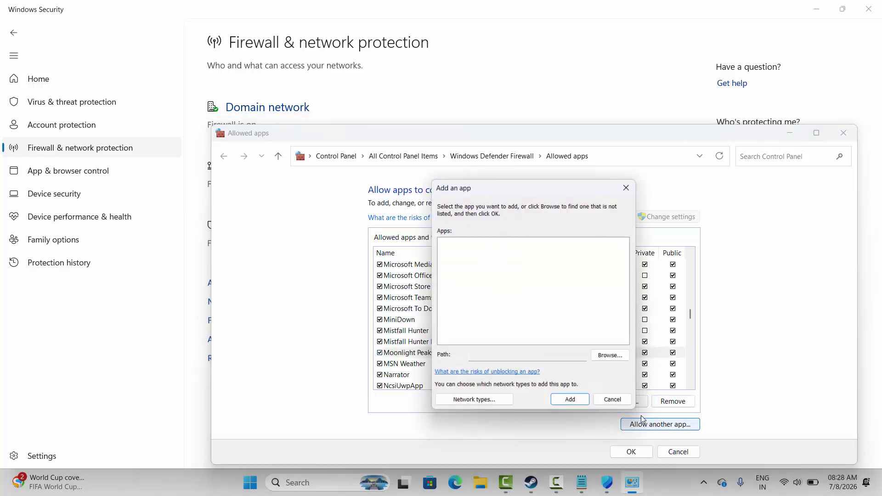
pyautogui.click(610, 357)
pyautogui.click(857, 411)
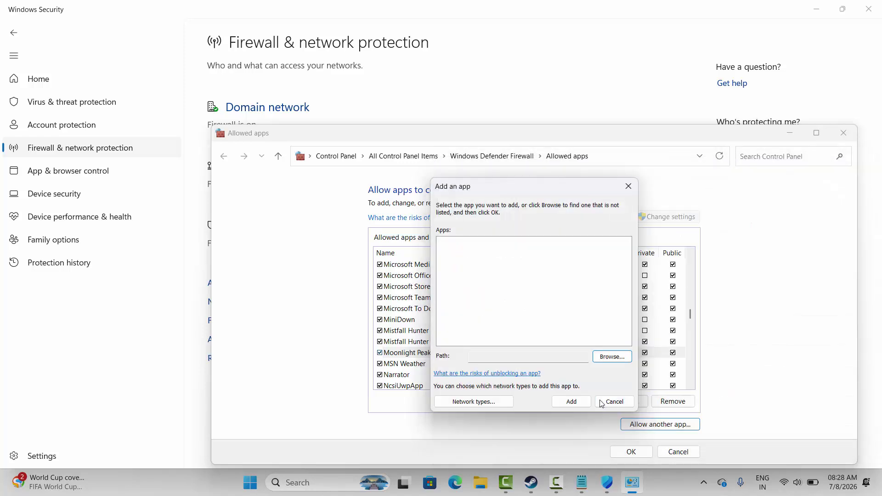
pyautogui.click(602, 403)
# Check the private and public network permissions of Moonlight Peaks Demo, and close the allowed apps list and Windows Security.
pyautogui.click(428, 354)
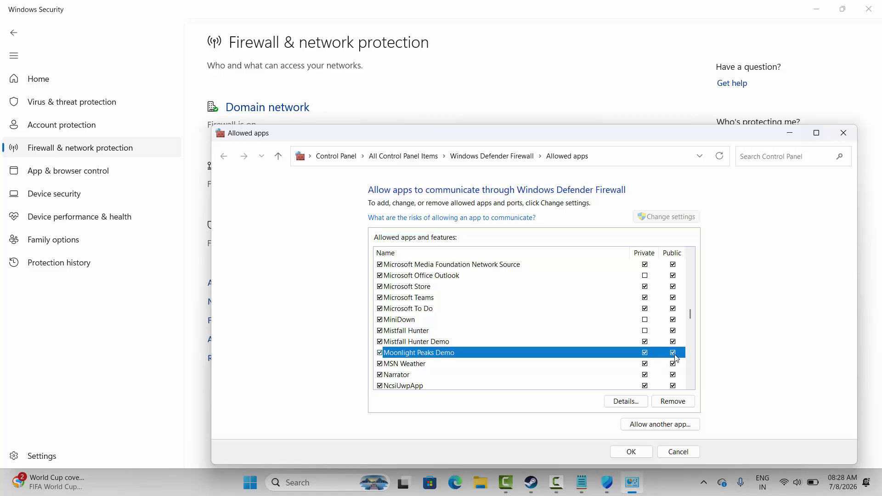
pyautogui.click(648, 450)
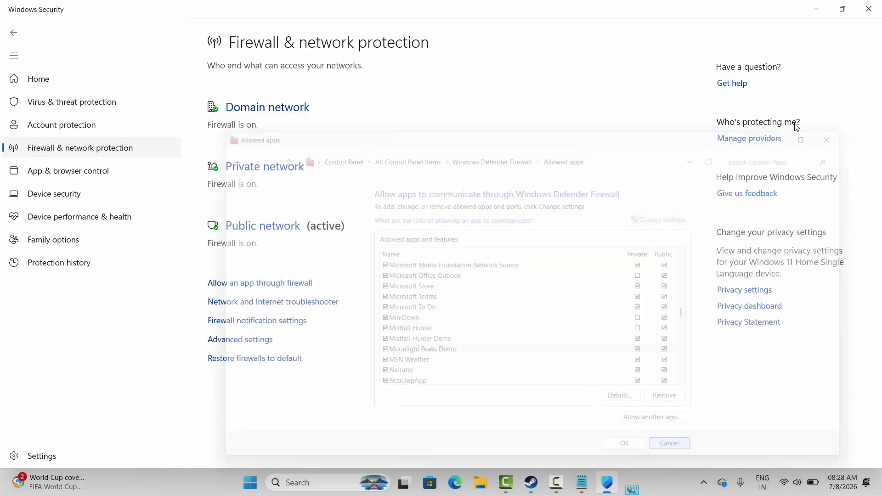
pyautogui.click(868, 10)
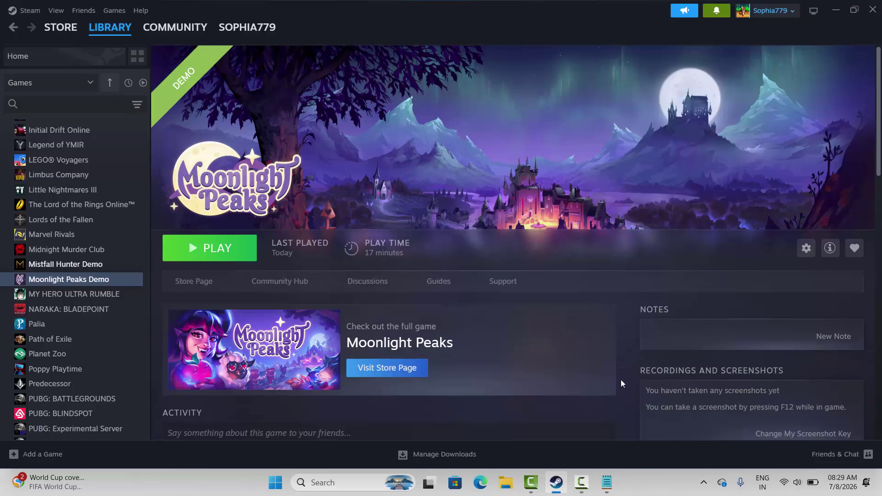
# Open the properties of Moonlight Peaks Demo in Steam, check its launch options field, and close the properties.
pyautogui.rightClick(65, 285)
pyautogui.click(93, 367)
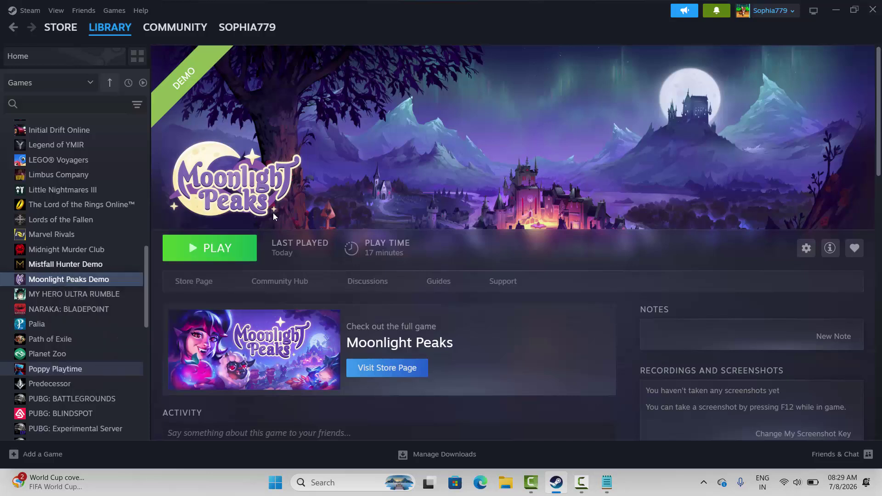
pyautogui.click(387, 207)
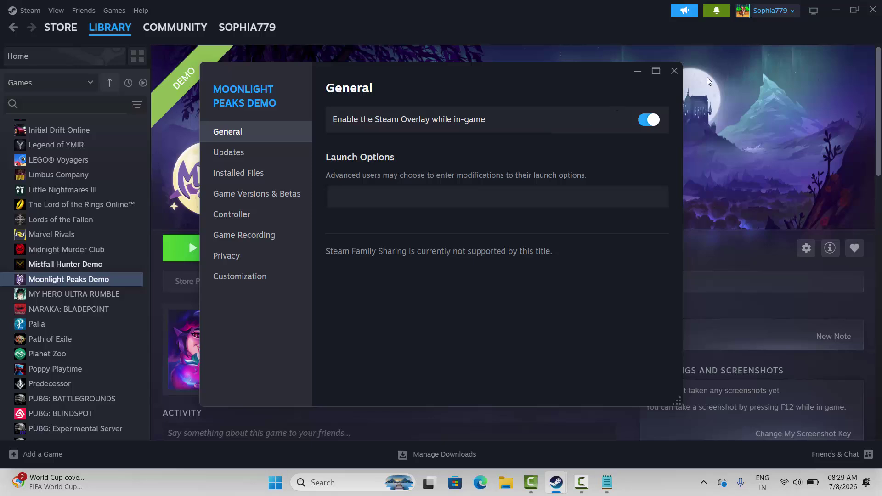
pyautogui.click(674, 71)
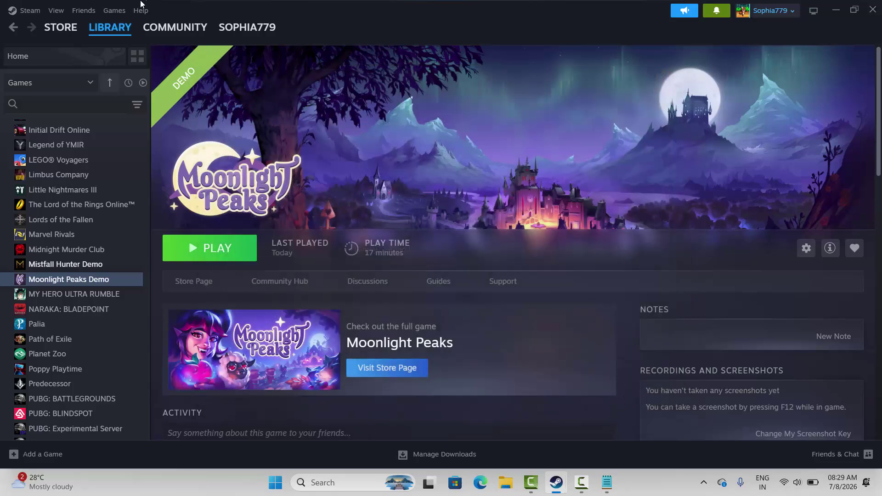
# Turn off the Steam Overlay while in-game in the properties of Moonlight Peaks Demo and close them.
pyautogui.rightClick(50, 281)
pyautogui.click(86, 366)
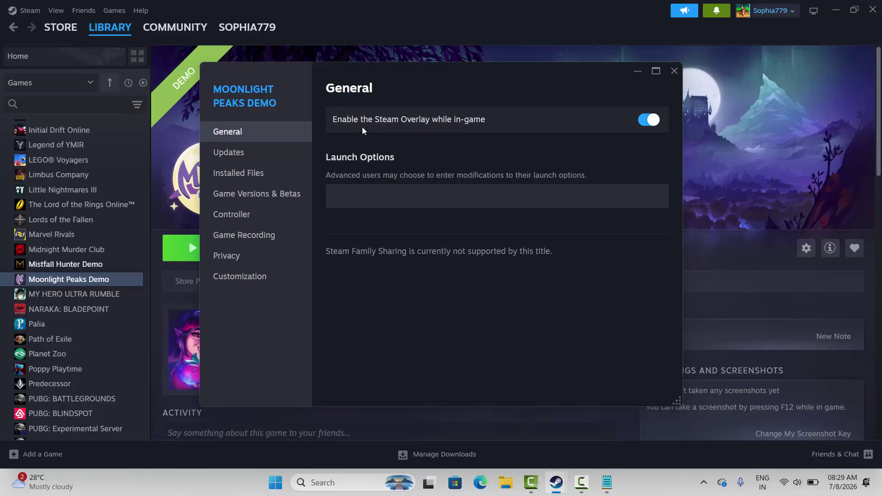
pyautogui.click(647, 120)
pyautogui.click(672, 73)
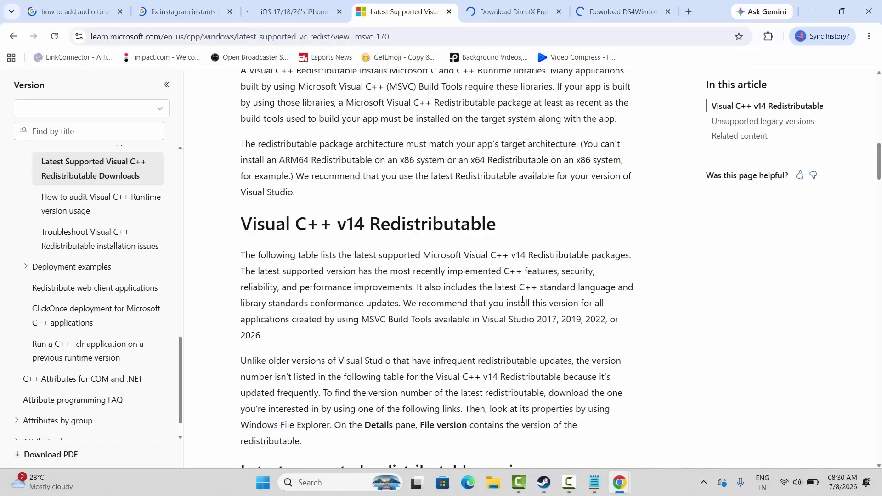
# Download the latest supported x86 Visual C++ v14 Redistributable from Microsoft Learn in Chrome and run VC_redist.x86.exe.
pyautogui.scroll(1, 492, 298)
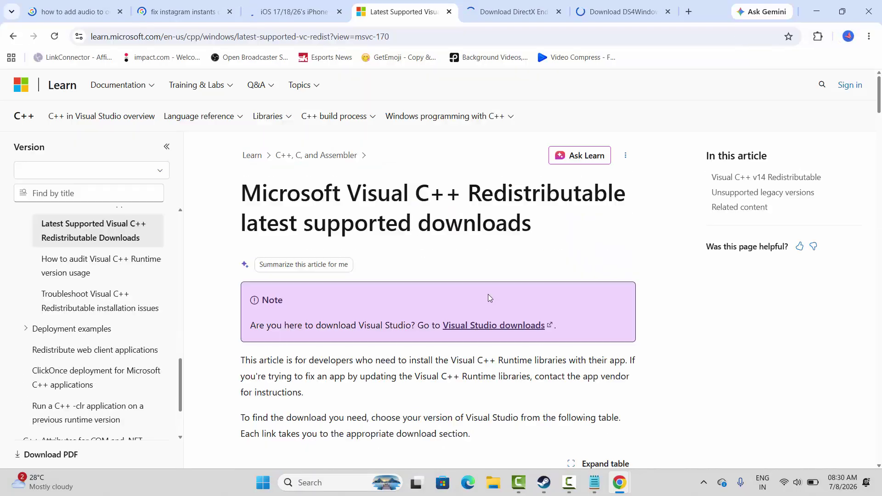
pyautogui.scroll(-12, 487, 296)
pyautogui.scroll(-8, 482, 296)
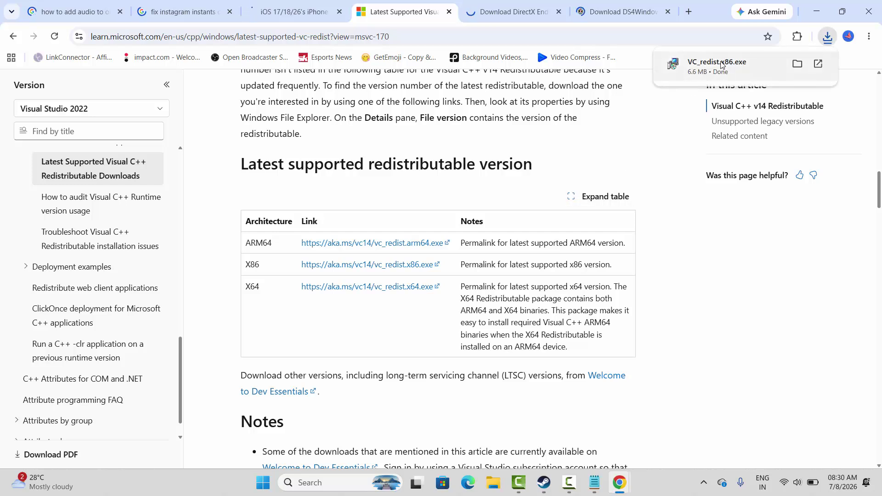
pyautogui.click(491, 261)
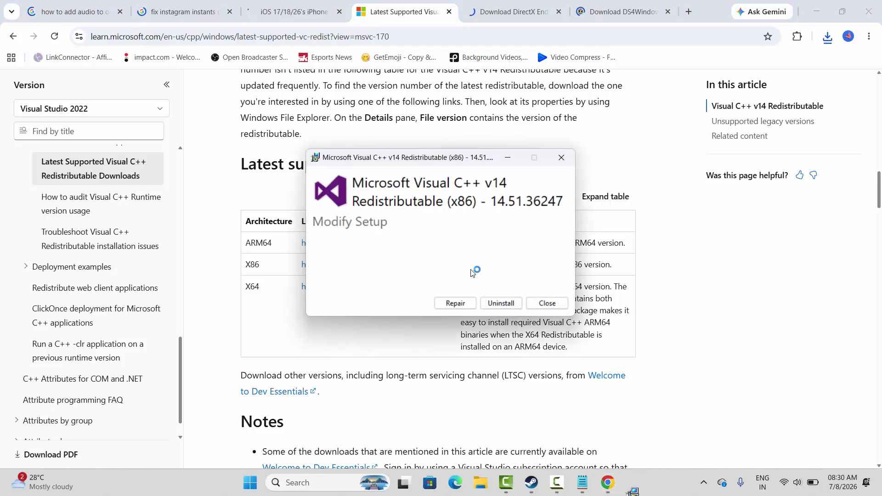
# Repair the Microsoft Visual C++ v14 Redistributable (x86), close its setup, and switch back to Steam.
pyautogui.click(454, 304)
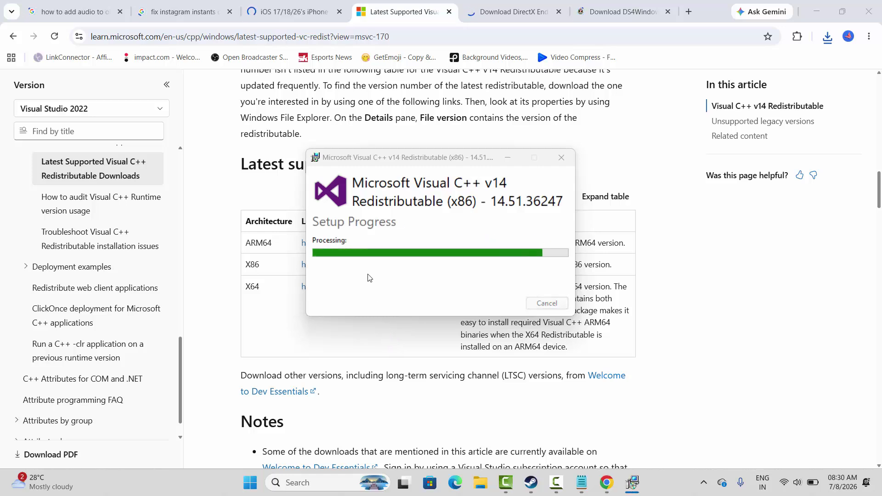
pyautogui.click(550, 304)
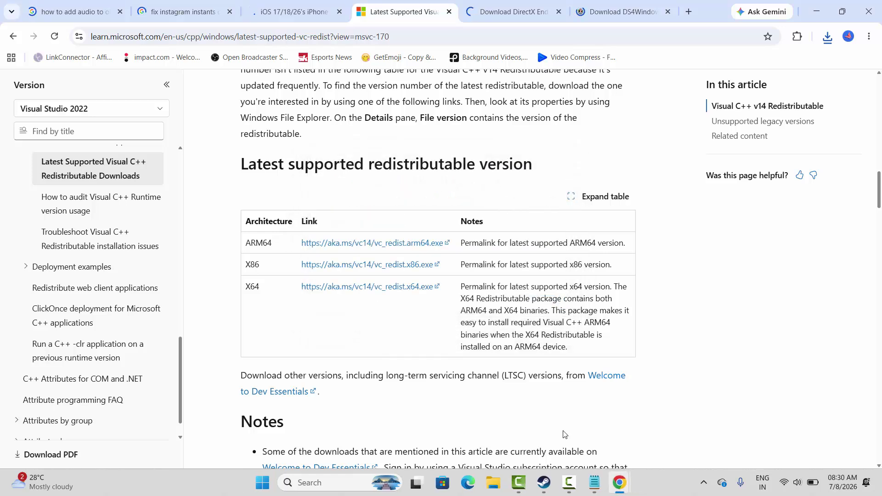
pyautogui.click(544, 483)
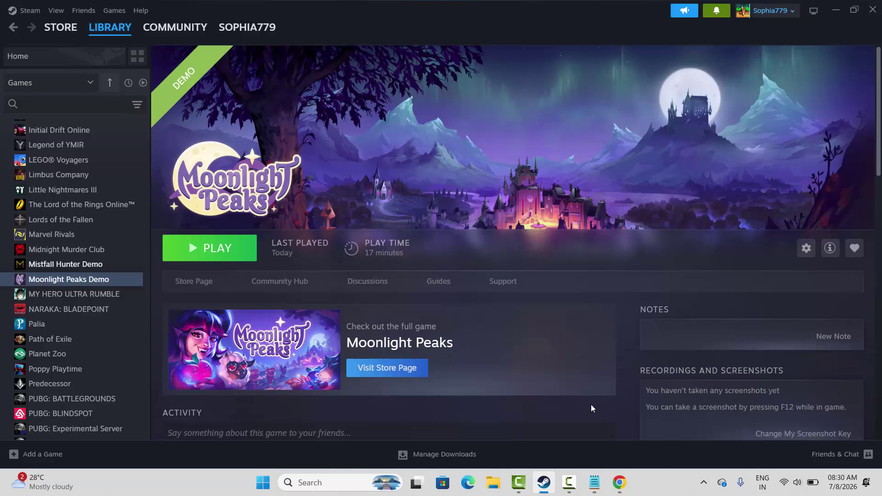
# Open Task Manager, view the actions available for the Application Frame Host background process, and close Task Manager.
pyautogui.click(305, 483)
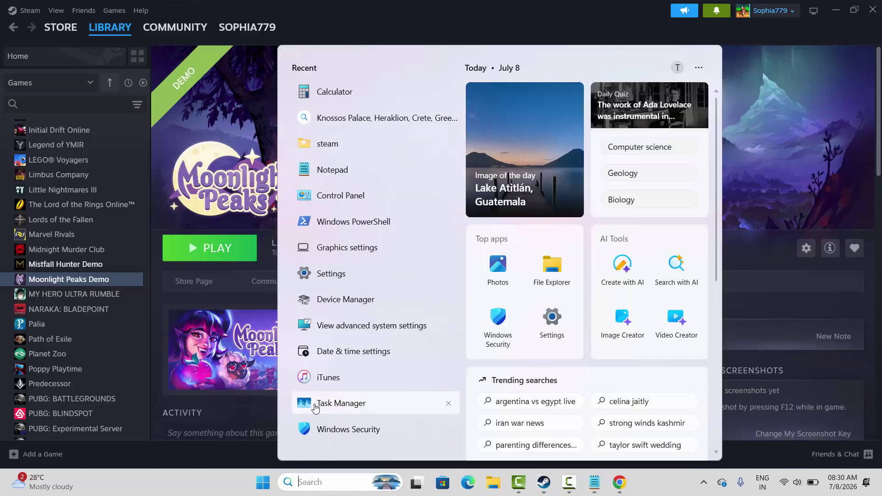
pyautogui.click(315, 407)
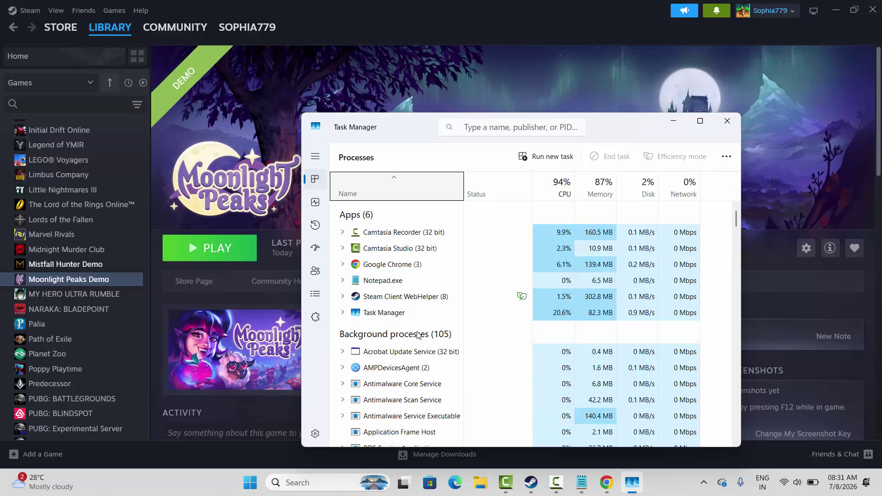
pyautogui.scroll(-1, 422, 338)
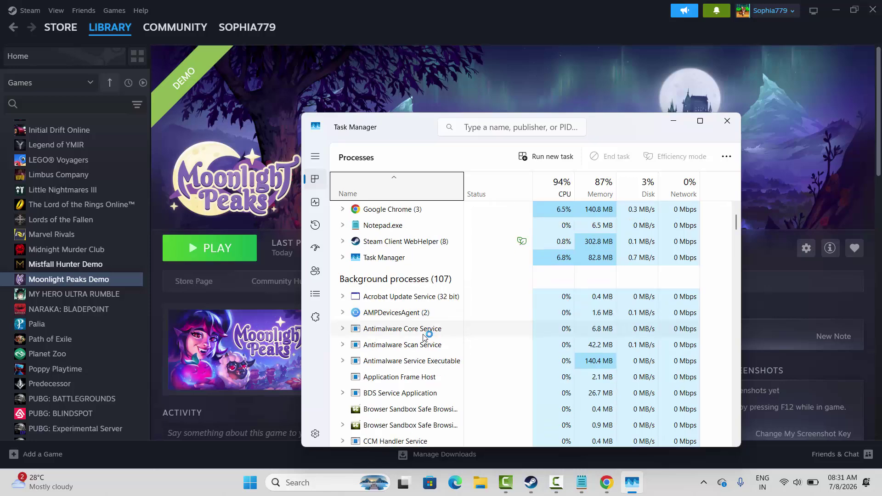
pyautogui.rightClick(410, 379)
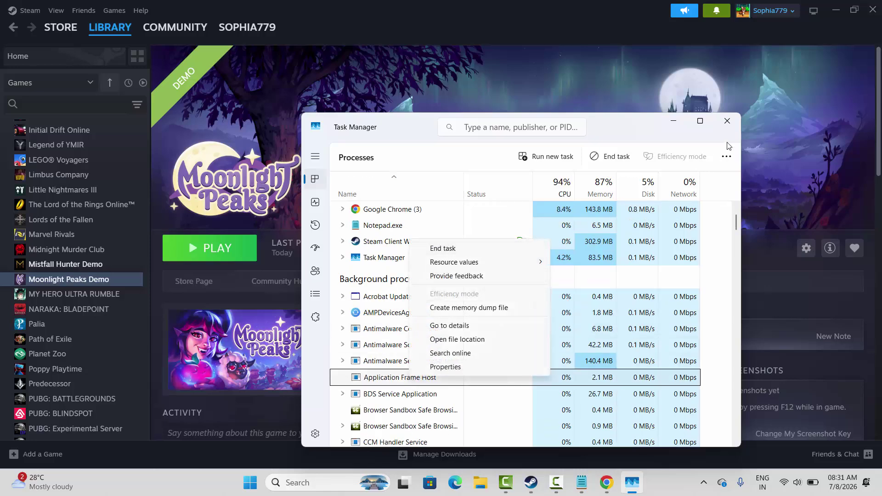
pyautogui.click(727, 122)
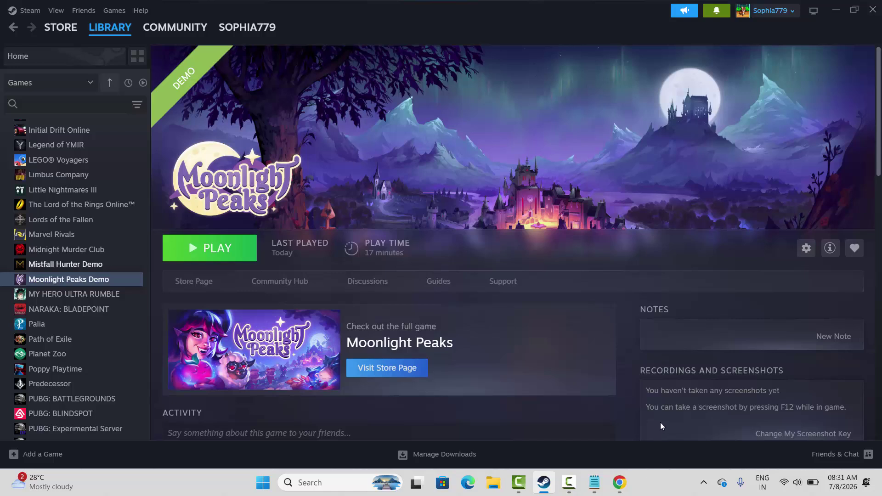
# Start uninstalling Moonlight Peaks Demo from the Steam library and cancel the uninstallation.
pyautogui.rightClick(74, 278)
pyautogui.moveTo(108, 350)
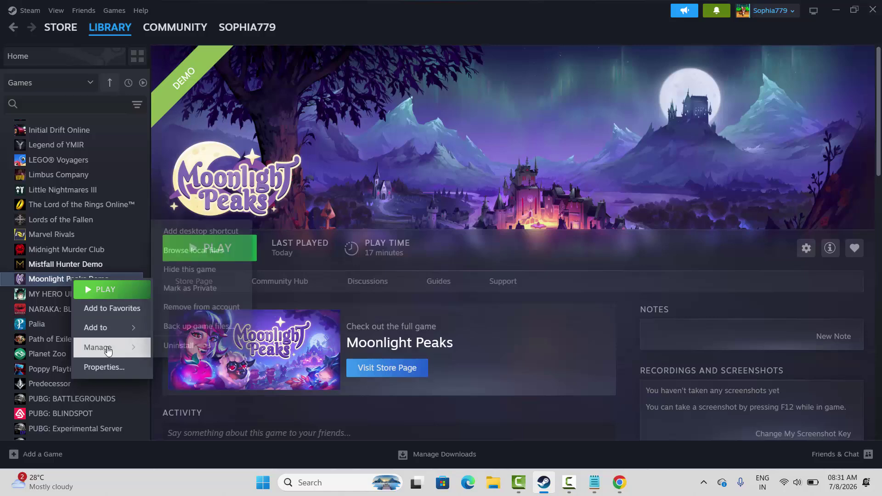
pyautogui.click(172, 348)
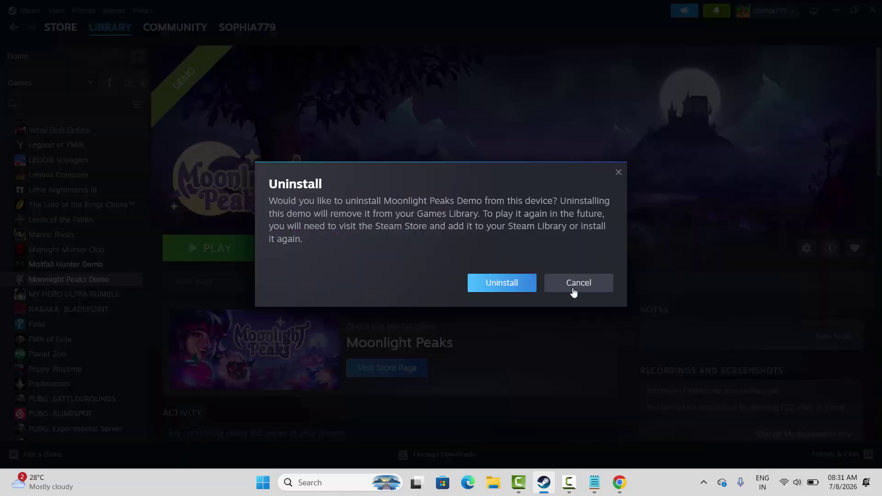
pyautogui.click(572, 288)
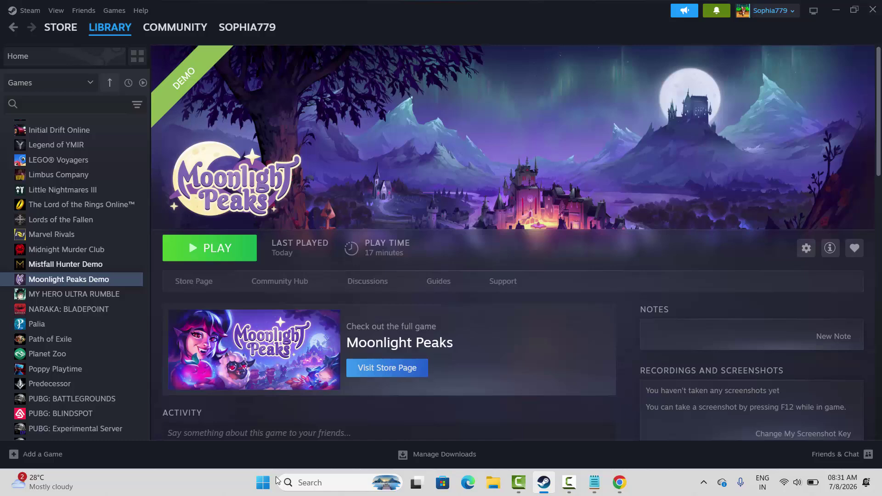
# Open the Windows power options and dismiss them without choosing one.
pyautogui.click(263, 482)
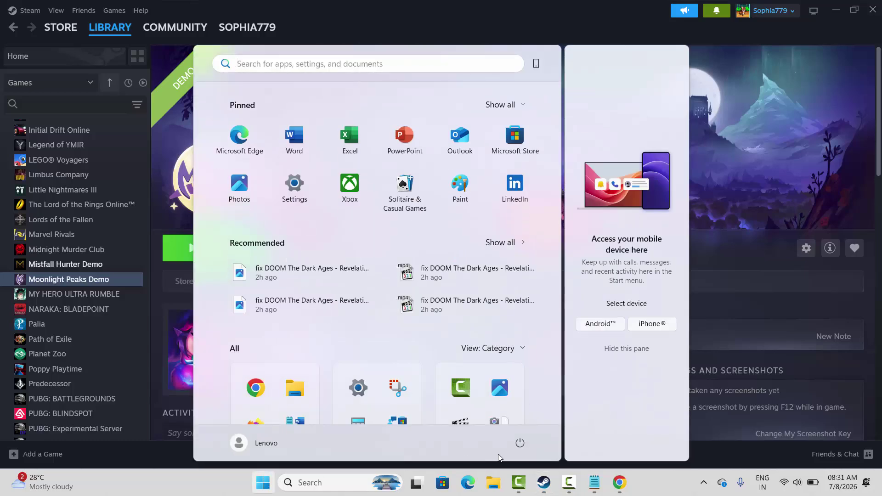
pyautogui.click(520, 443)
pyautogui.click(717, 339)
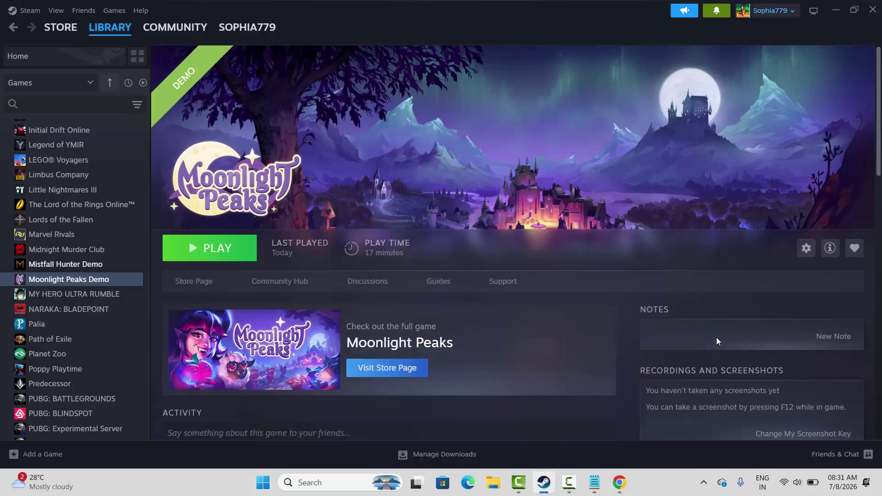